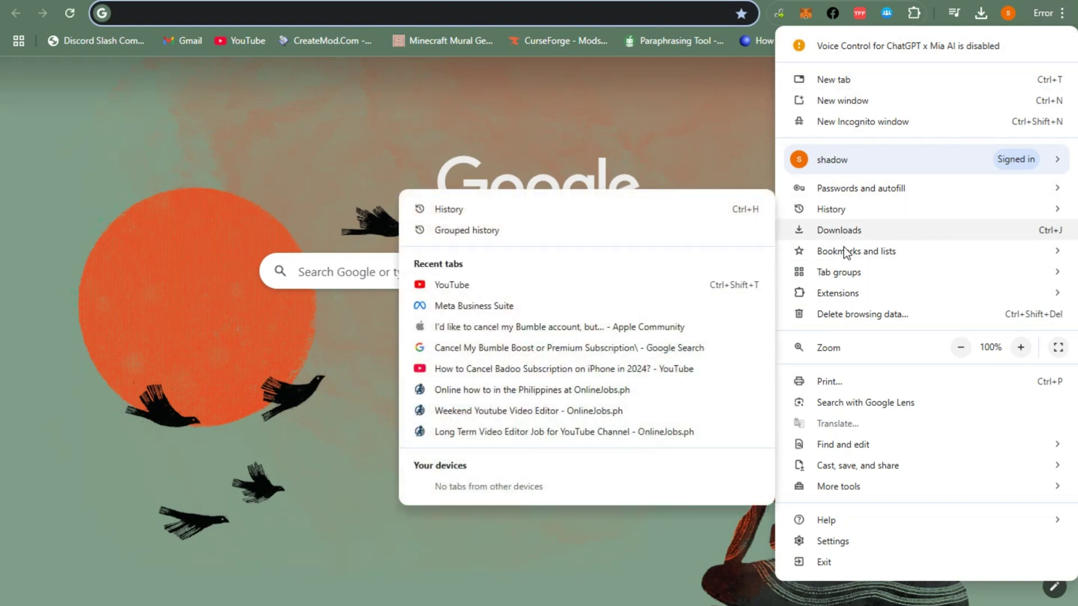
# Step: Open Chrome's Manage Extensions page from the Extensions menu
pyautogui.click(693, 297)
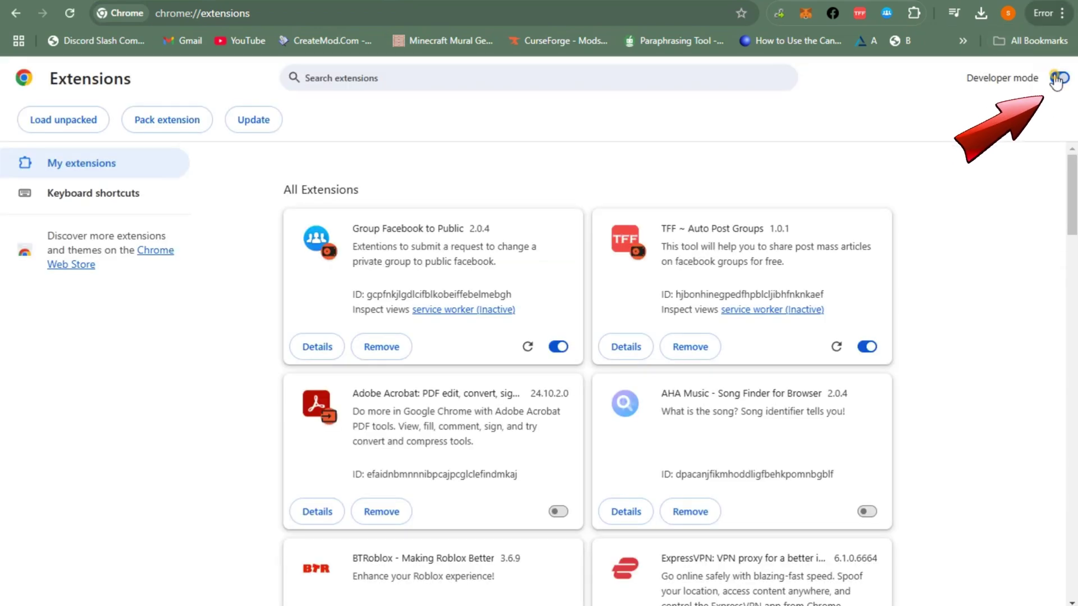
# Step: Turn on Developer mode on the extensions page
pyautogui.click(1058, 78)
pyautogui.click(1059, 77)
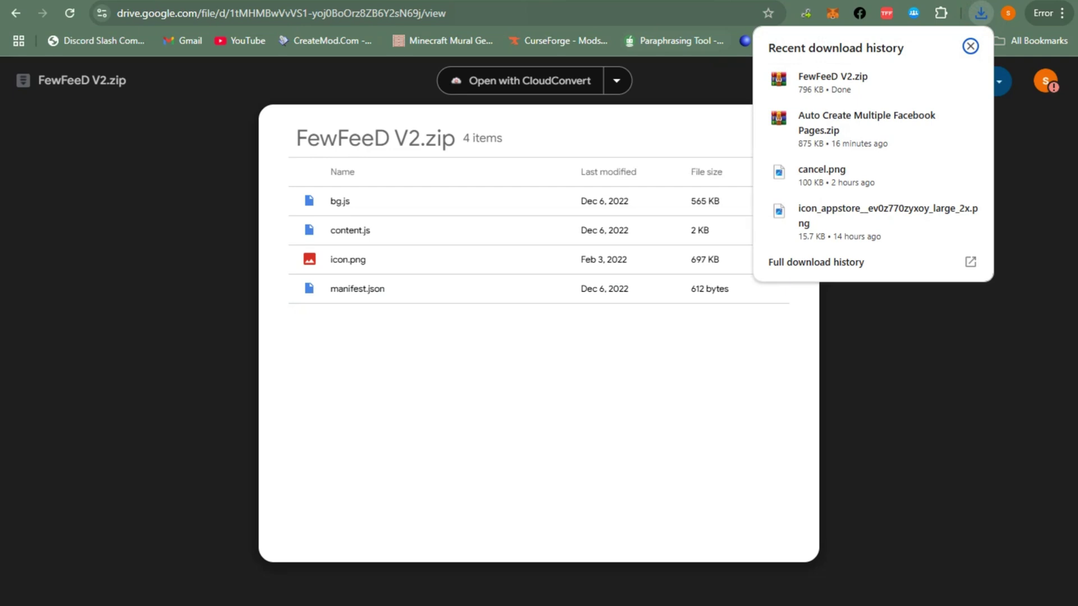
# Step: Load the unpacked FewFeeD V2 folder as an extension
pyautogui.click(940, 79)
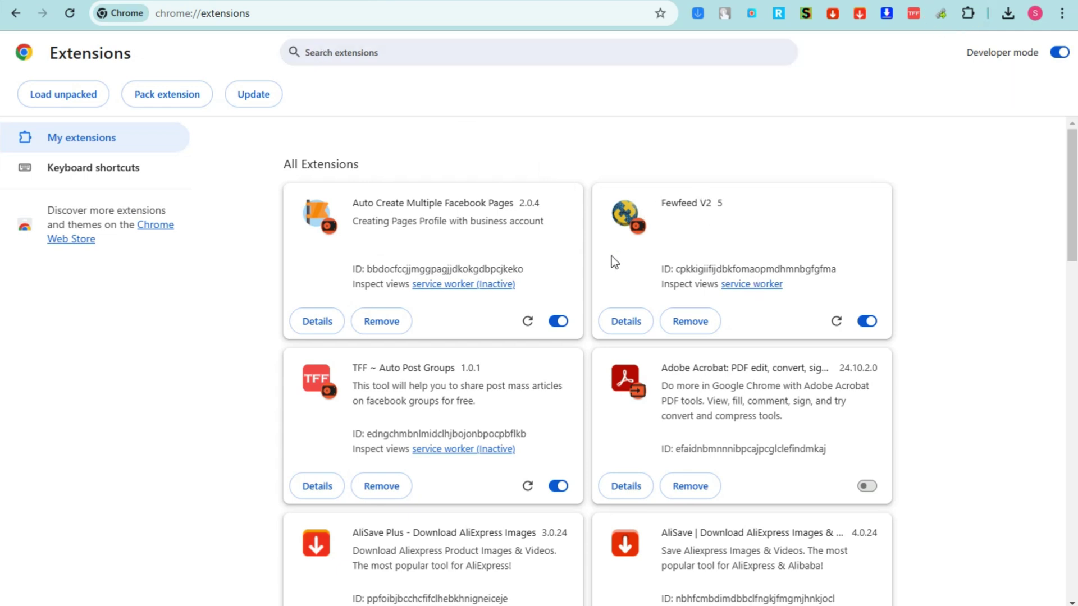
# Step: Pin Fewfeed V2 to the toolbar from the extensions list
pyautogui.click(969, 14)
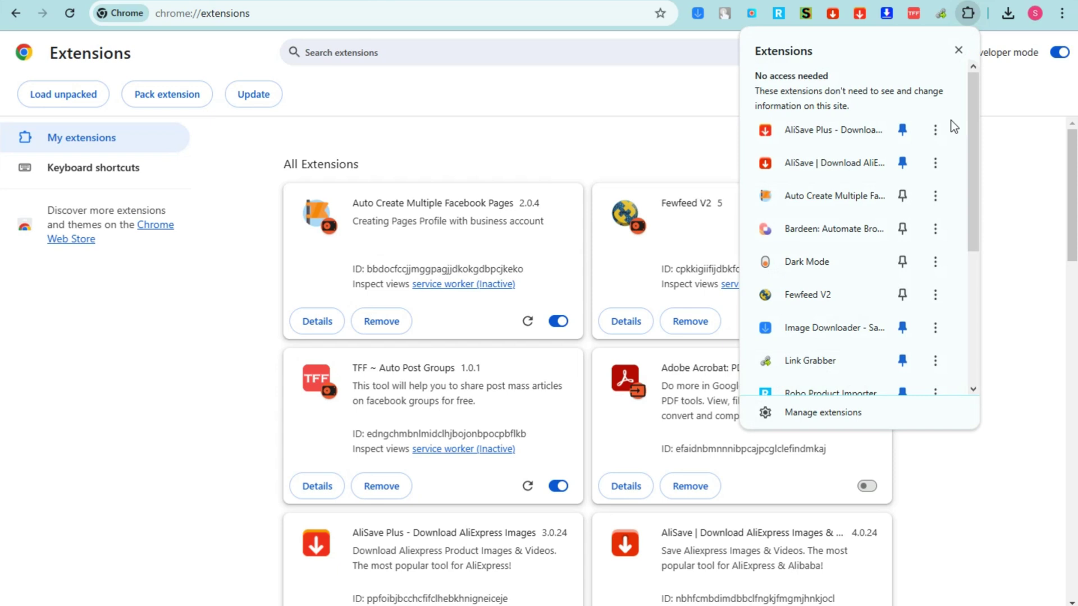
pyautogui.click(902, 294)
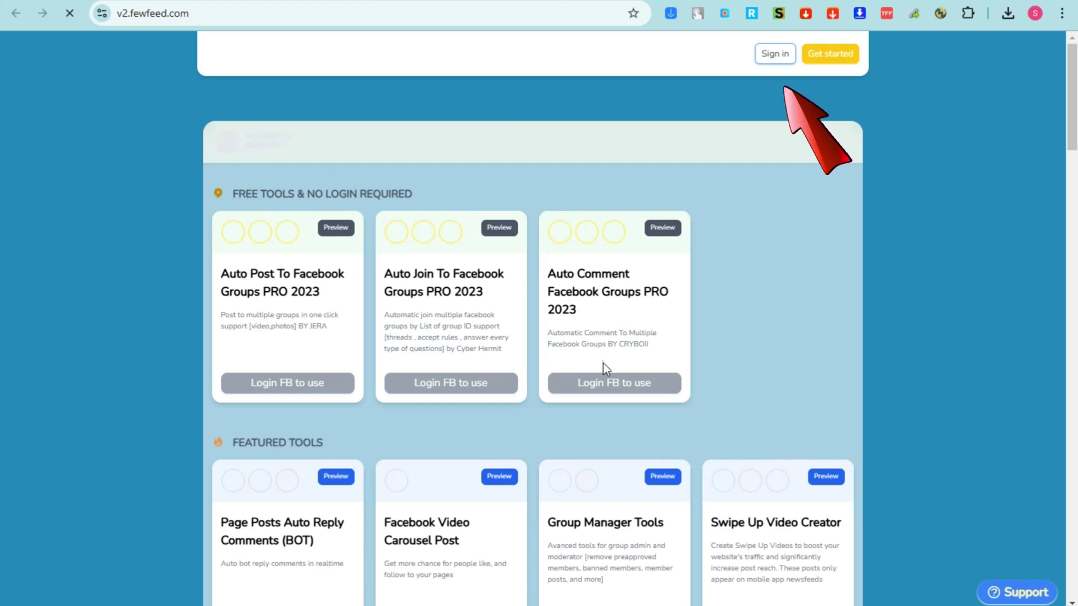
pyautogui.scroll(-3, 721, 371)
pyautogui.scroll(-5, 757, 365)
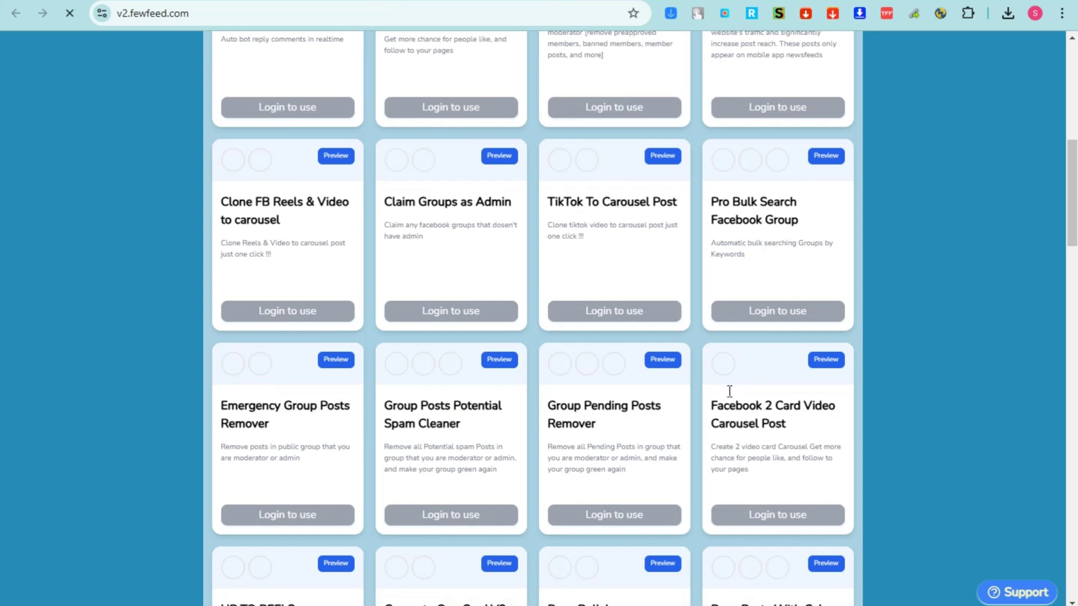
pyautogui.scroll(-10, 690, 387)
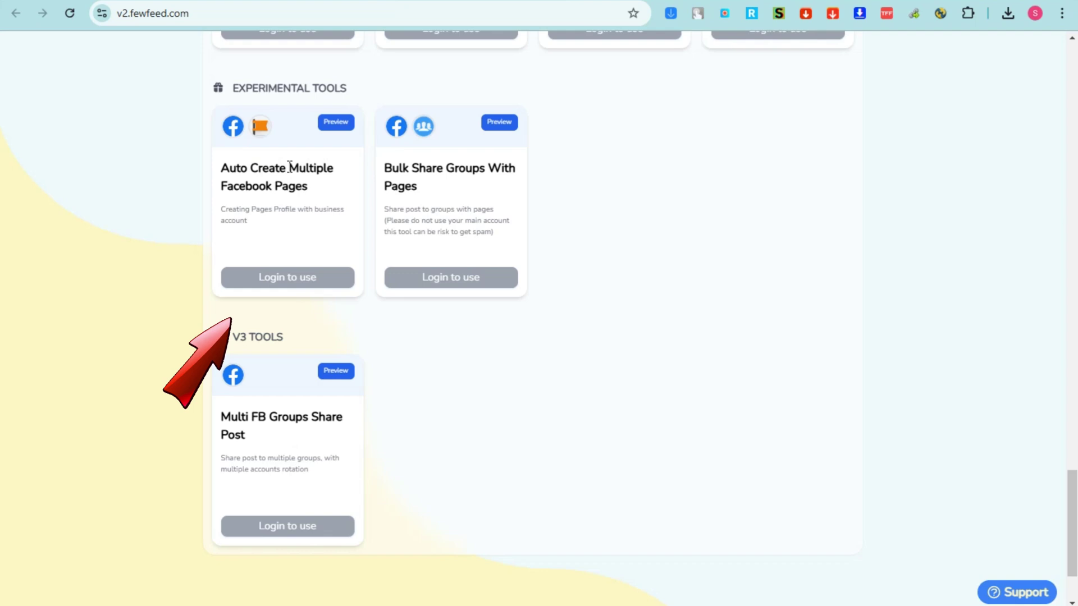
# Step: Open Fewfeed's Auto Create Multiple Facebook Pages tool
pyautogui.click(286, 277)
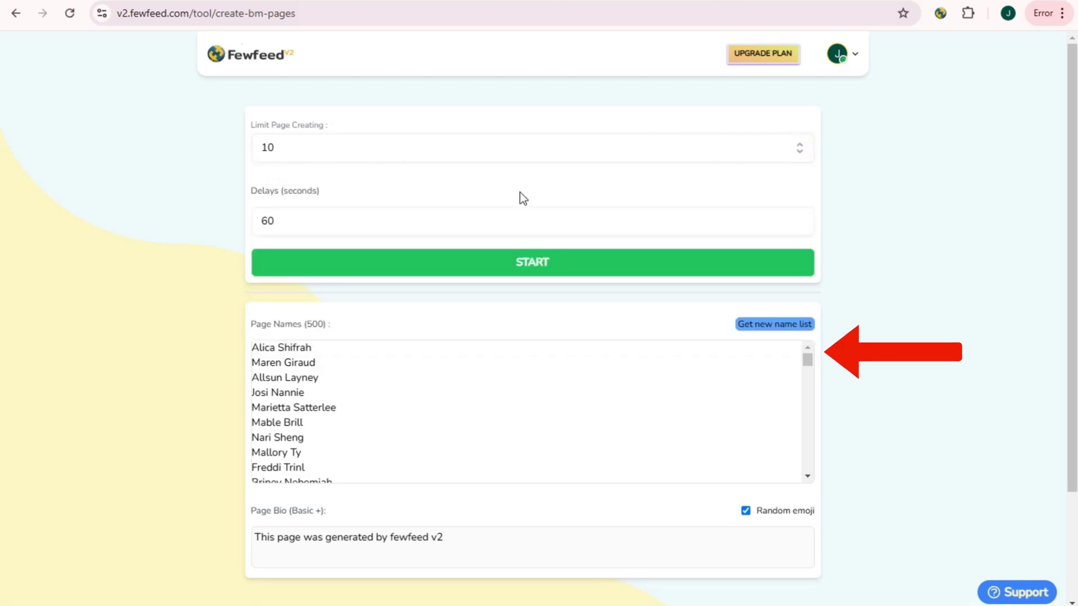
# Step: Set Limit Page Creating to 20 and focus the Page Names list
pyautogui.click(378, 151)
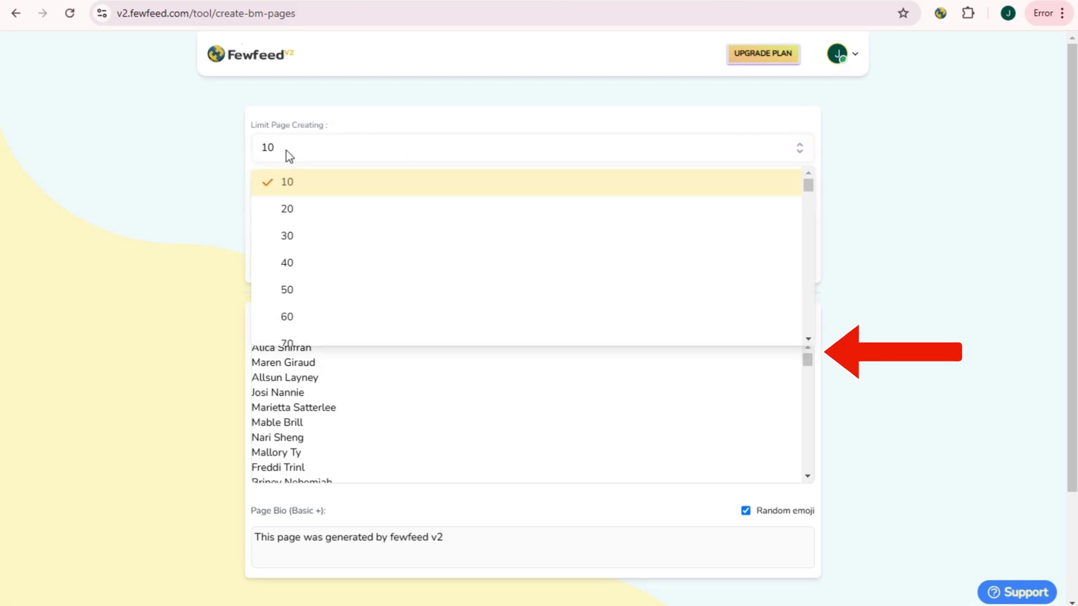
pyautogui.click(296, 207)
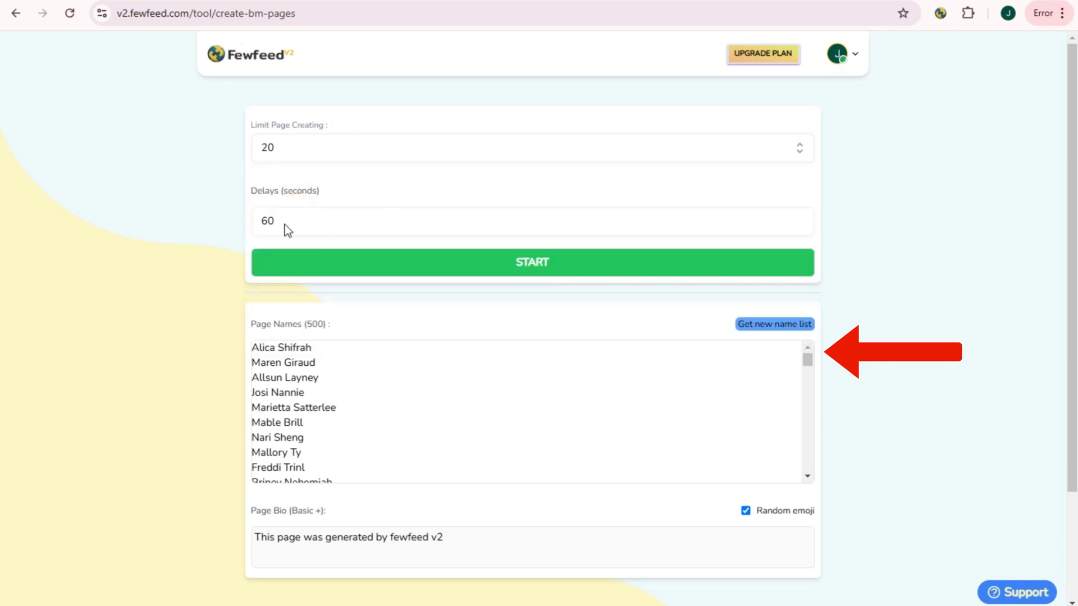
pyautogui.scroll(-1, 310, 337)
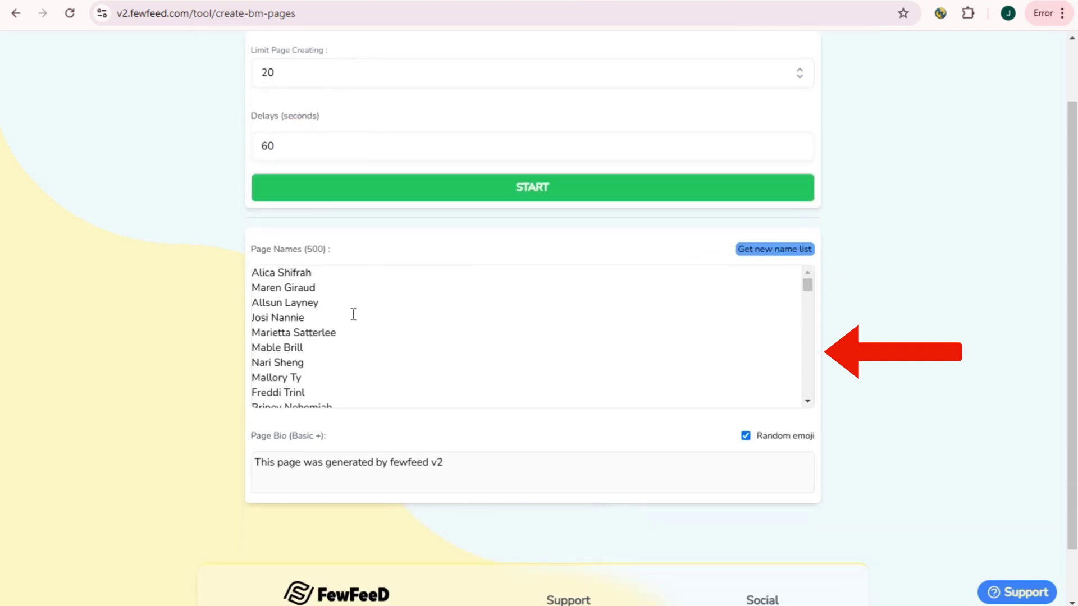
pyautogui.scroll(-1, 353, 314)
pyautogui.scroll(-2, 328, 328)
pyautogui.scroll(-1, 328, 329)
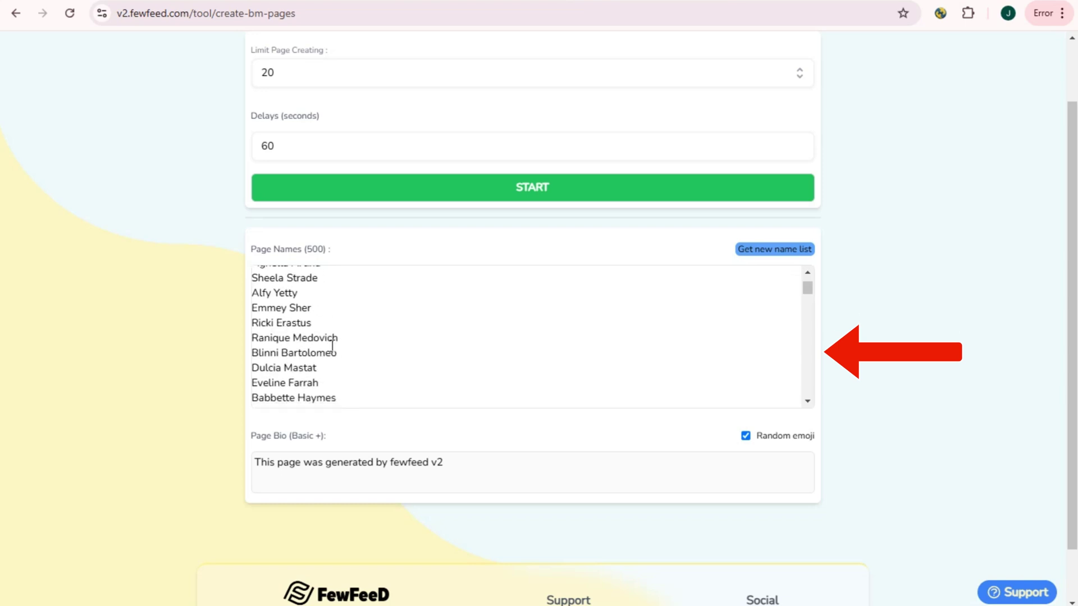
pyautogui.scroll(-2, 329, 336)
pyautogui.scroll(-2, 333, 346)
pyautogui.scroll(-2, 332, 346)
pyautogui.scroll(-2, 422, 353)
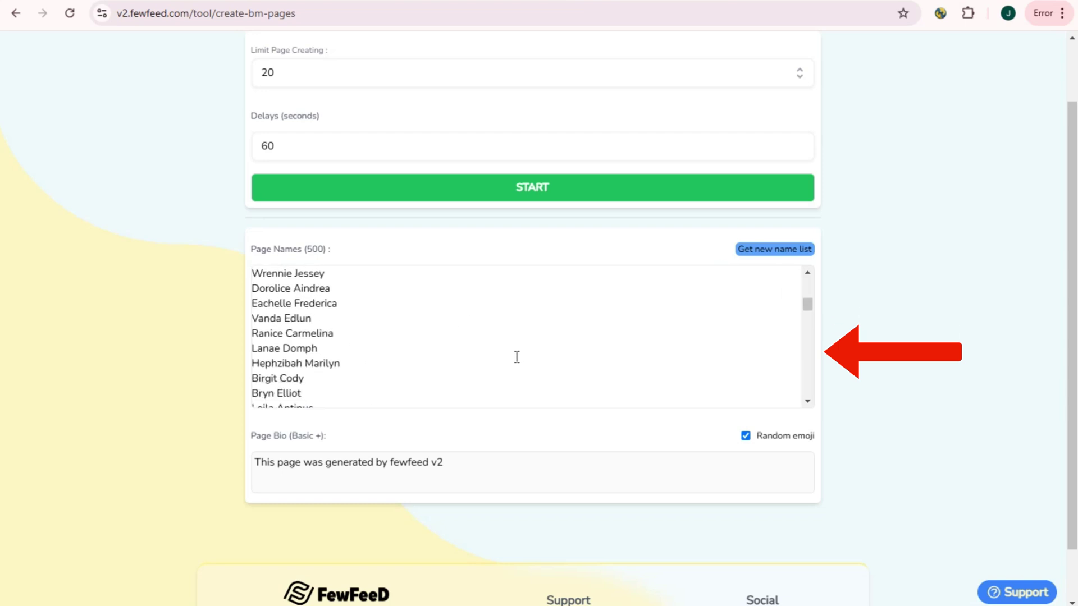
pyautogui.scroll(-2, 514, 355)
pyautogui.scroll(-2, 518, 357)
pyautogui.scroll(-2, 519, 357)
pyautogui.scroll(-2, 396, 362)
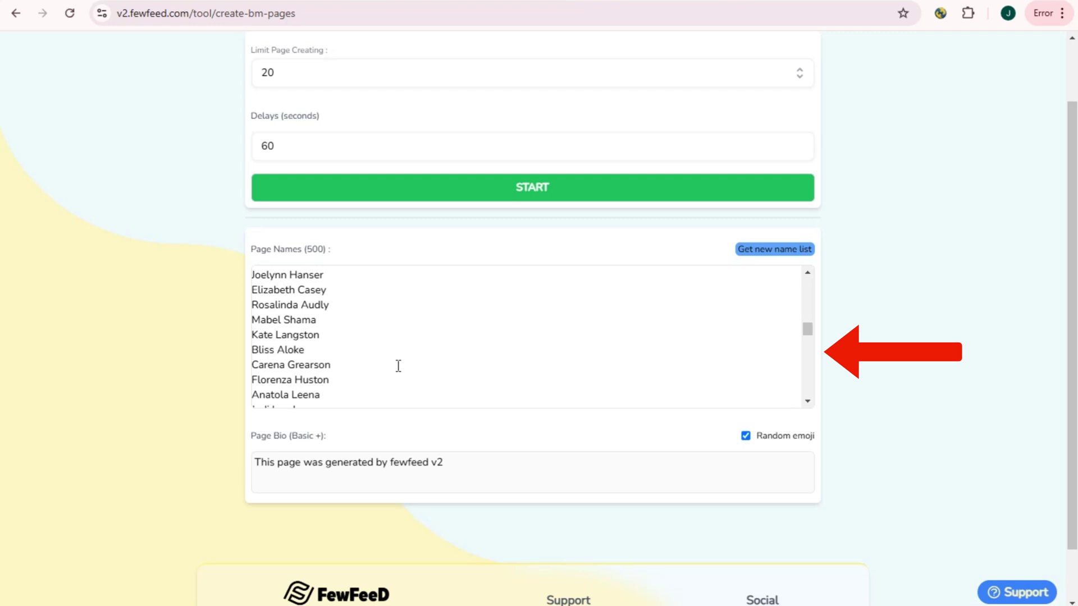
pyautogui.scroll(-2, 337, 363)
pyautogui.scroll(-2, 335, 364)
pyautogui.scroll(-2, 335, 363)
pyautogui.scroll(-2, 334, 365)
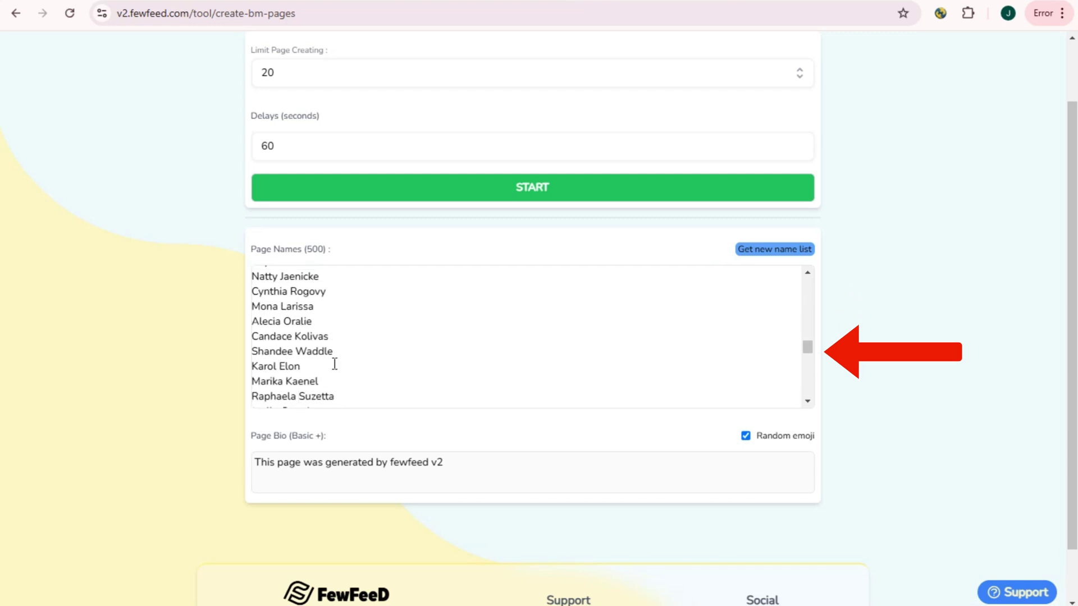
pyautogui.scroll(-2, 334, 364)
pyautogui.scroll(-2, 335, 364)
pyautogui.scroll(-2, 335, 363)
pyautogui.scroll(-2, 335, 364)
pyautogui.click(296, 349)
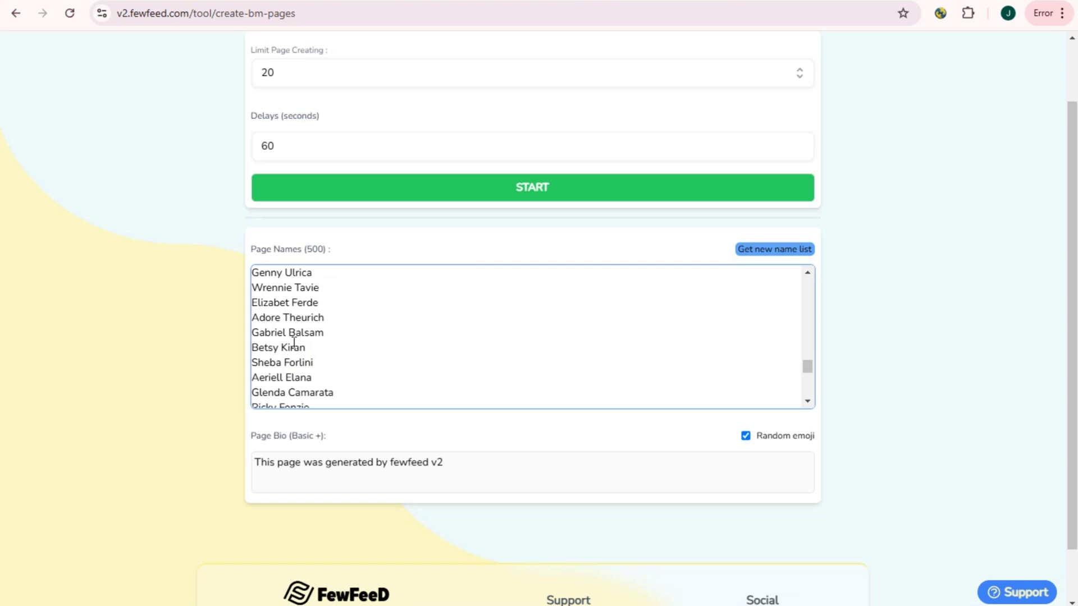
pyautogui.scroll(-2, 355, 340)
pyautogui.scroll(-2, 346, 363)
pyautogui.scroll(-2, 345, 367)
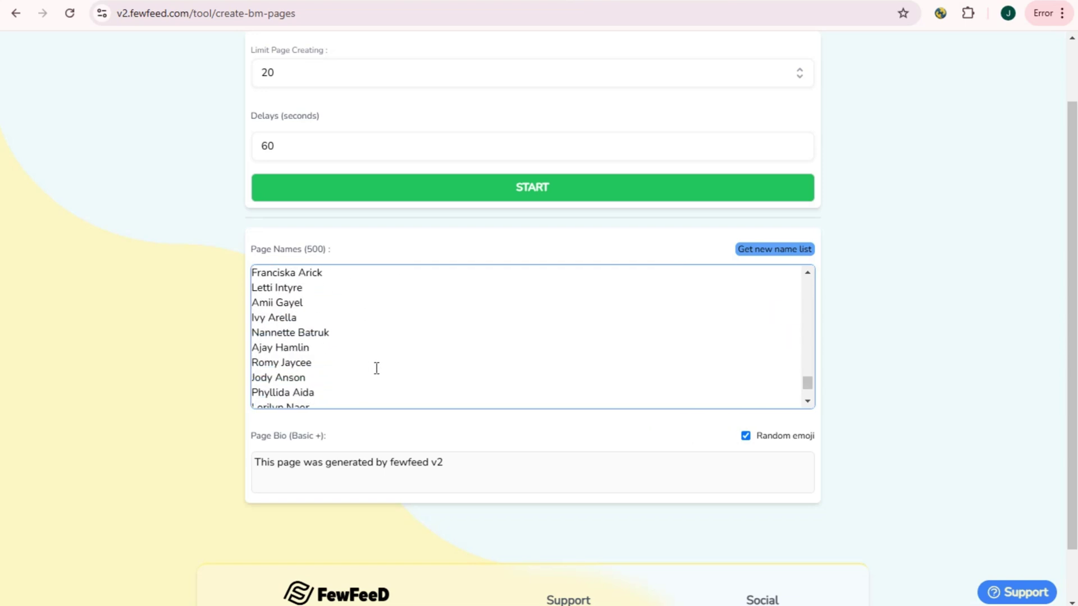
pyautogui.scroll(-2, 378, 370)
pyautogui.scroll(-1, 382, 369)
pyautogui.scroll(2, 337, 322)
pyautogui.scroll(-1, 345, 332)
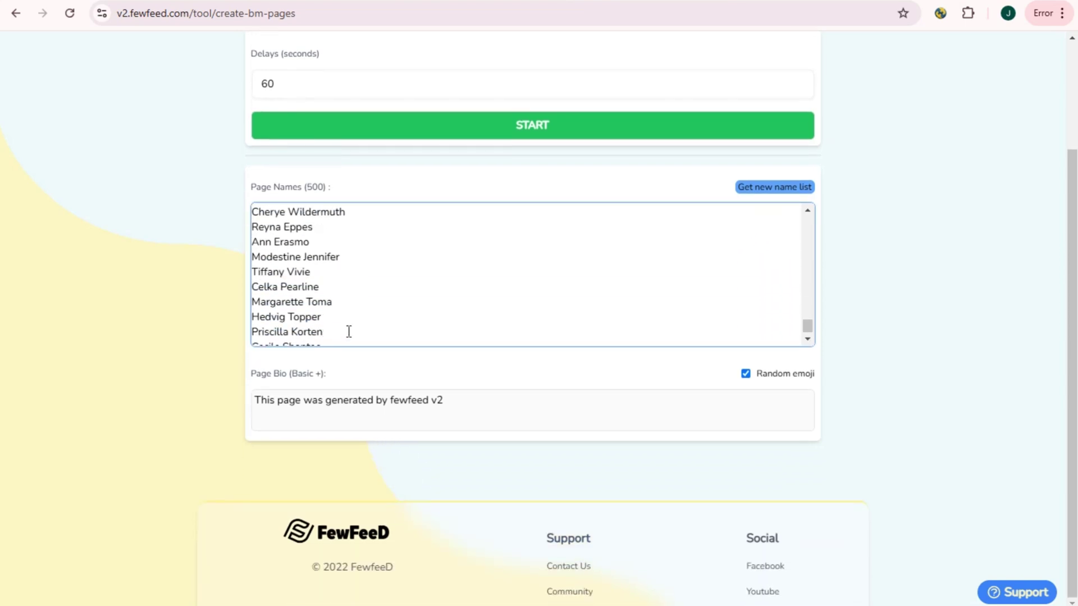
pyautogui.scroll(-1, 349, 332)
pyautogui.moveTo(322, 338); pyautogui.dragTo(254, 186)
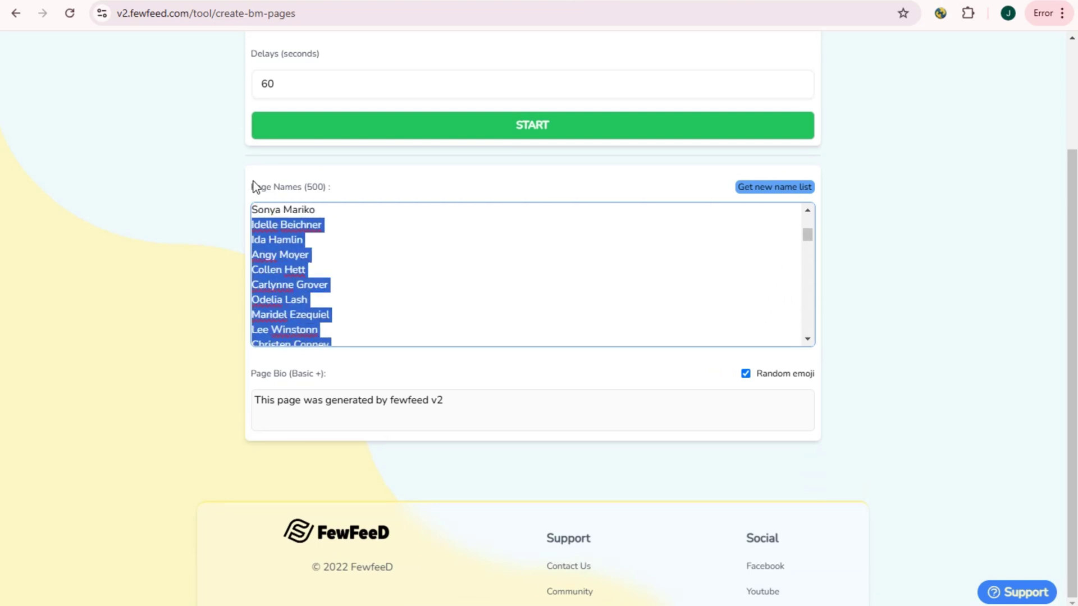
# Step: Replace the default names with One Click, Onde Fam, Fam Bam and start creation
pyautogui.press('Delete')
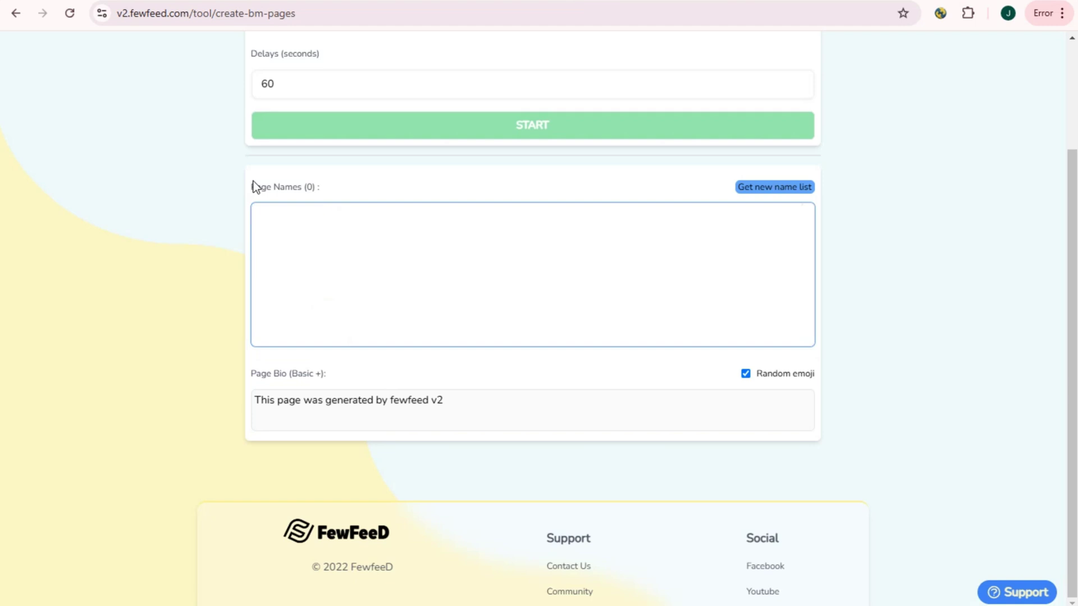
pyautogui.write('One Click')
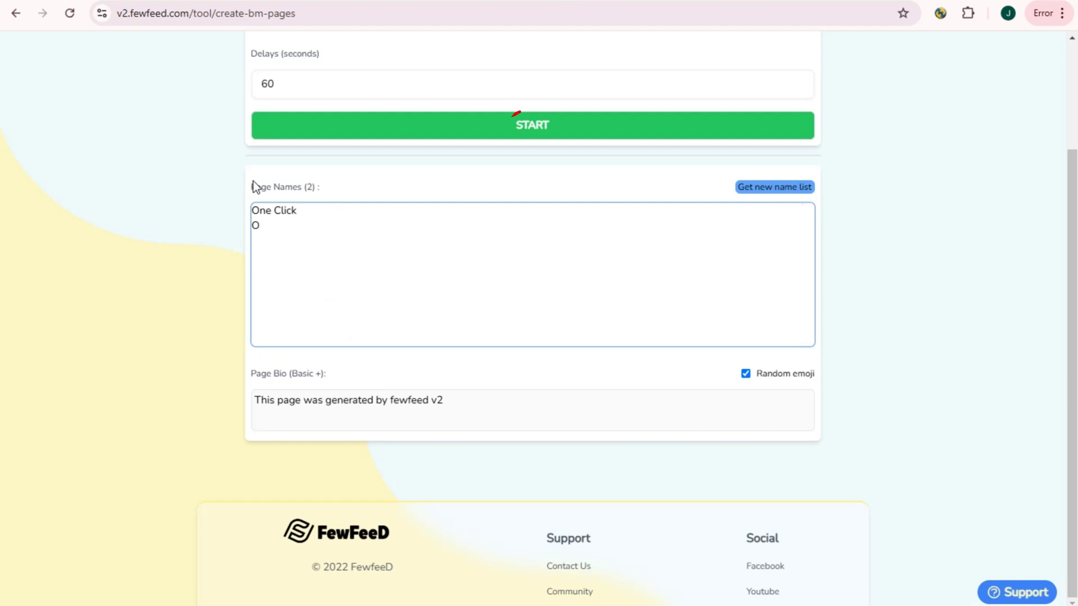
pyautogui.write(' Onde Fam')
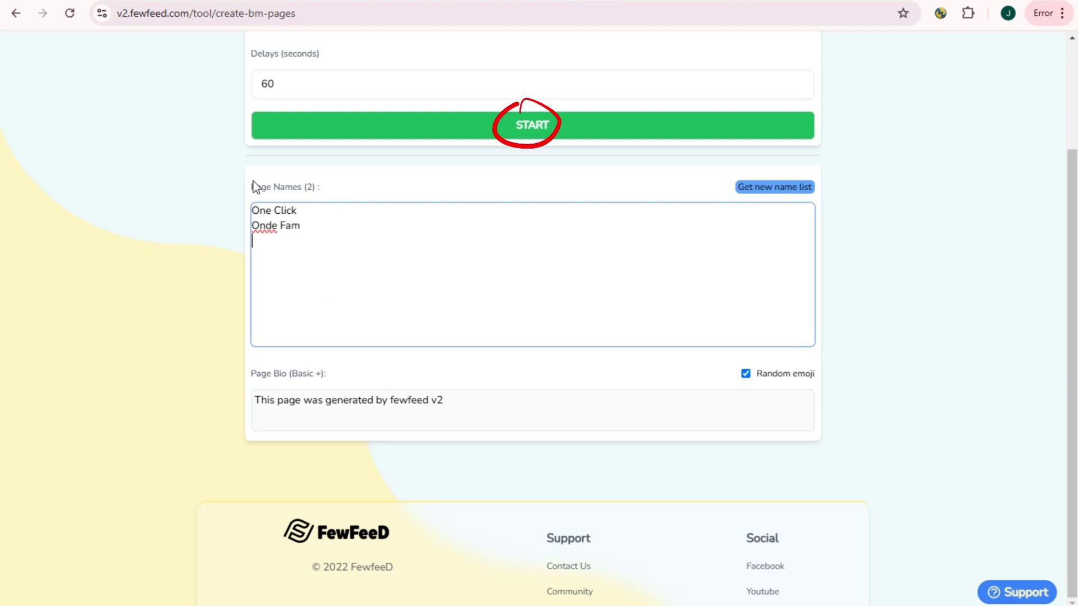
pyautogui.write(' Fam Ba')
pyautogui.write(',')
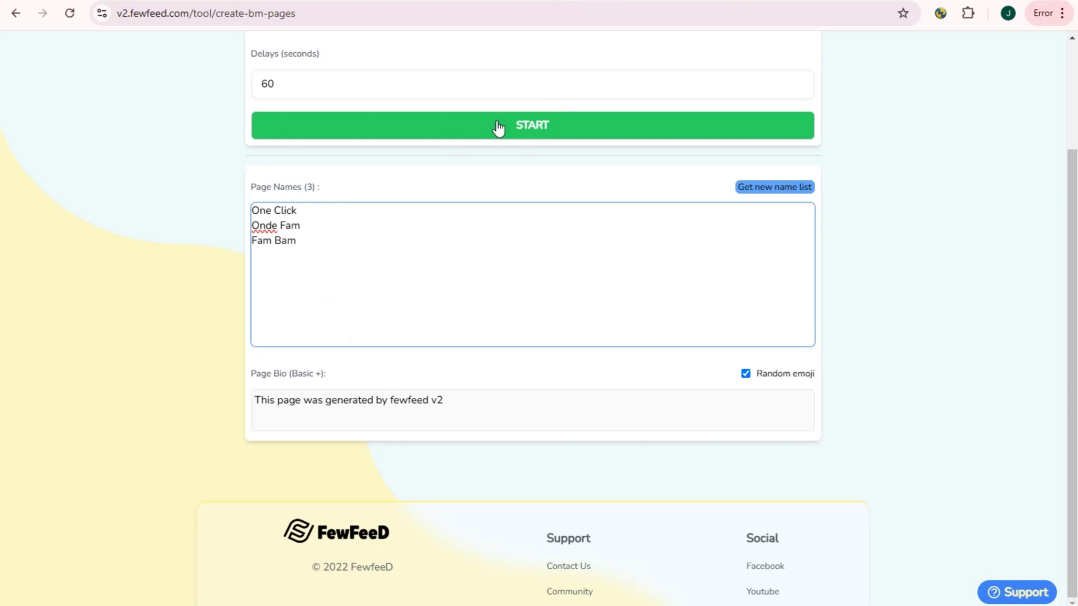
pyautogui.click(525, 127)
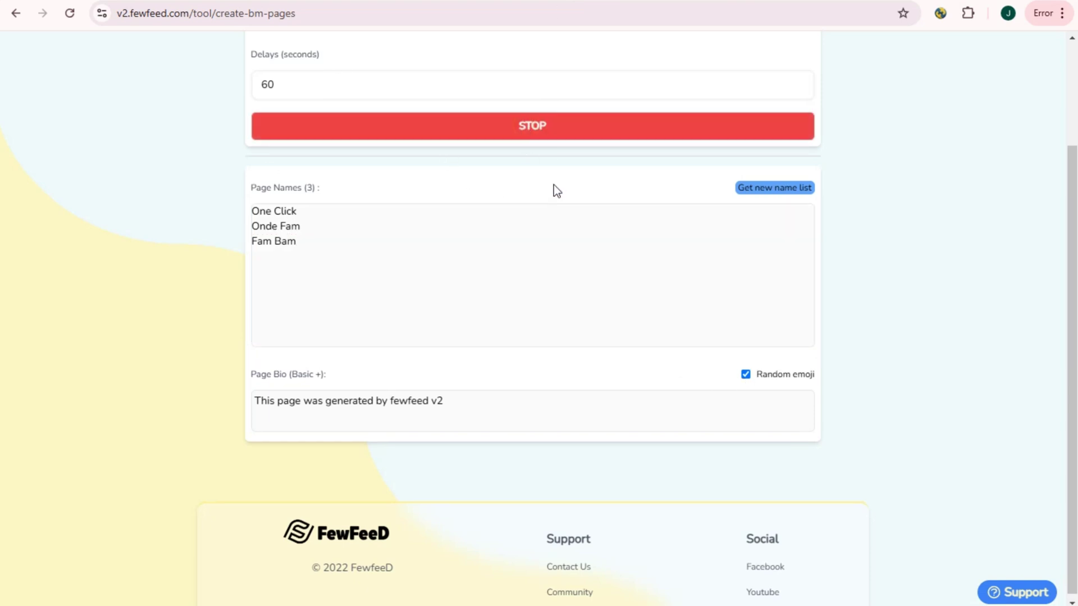